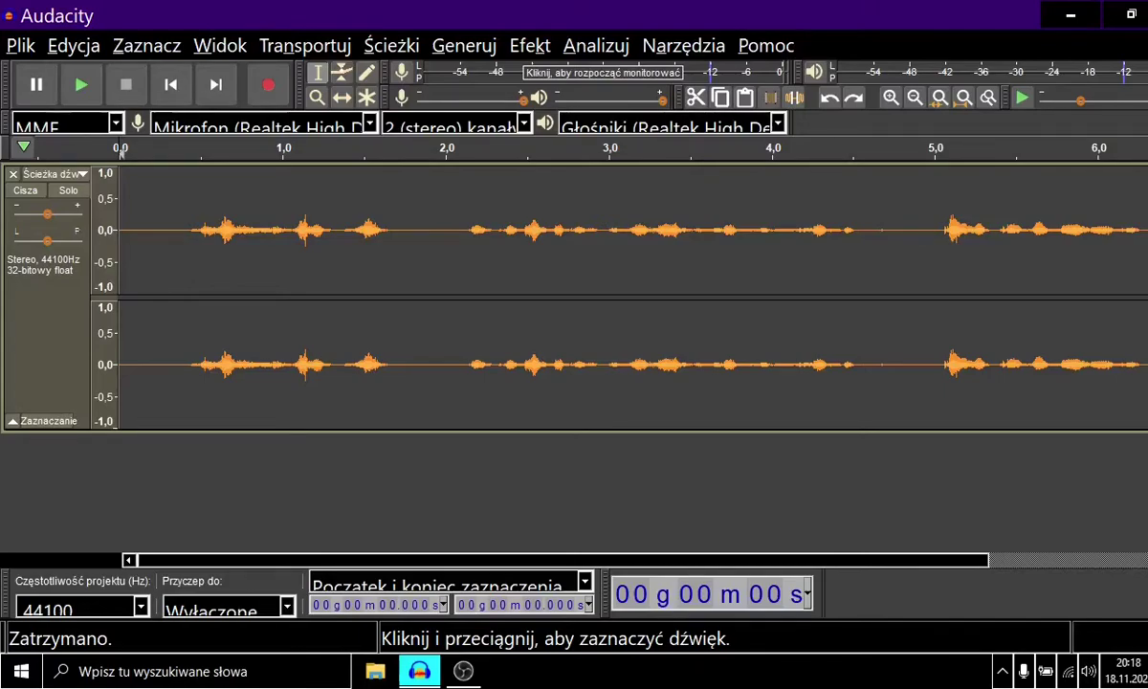
Step: Play the recording from the start, pause after the first phrase and mark the selection start at 1.640 s
key(space)
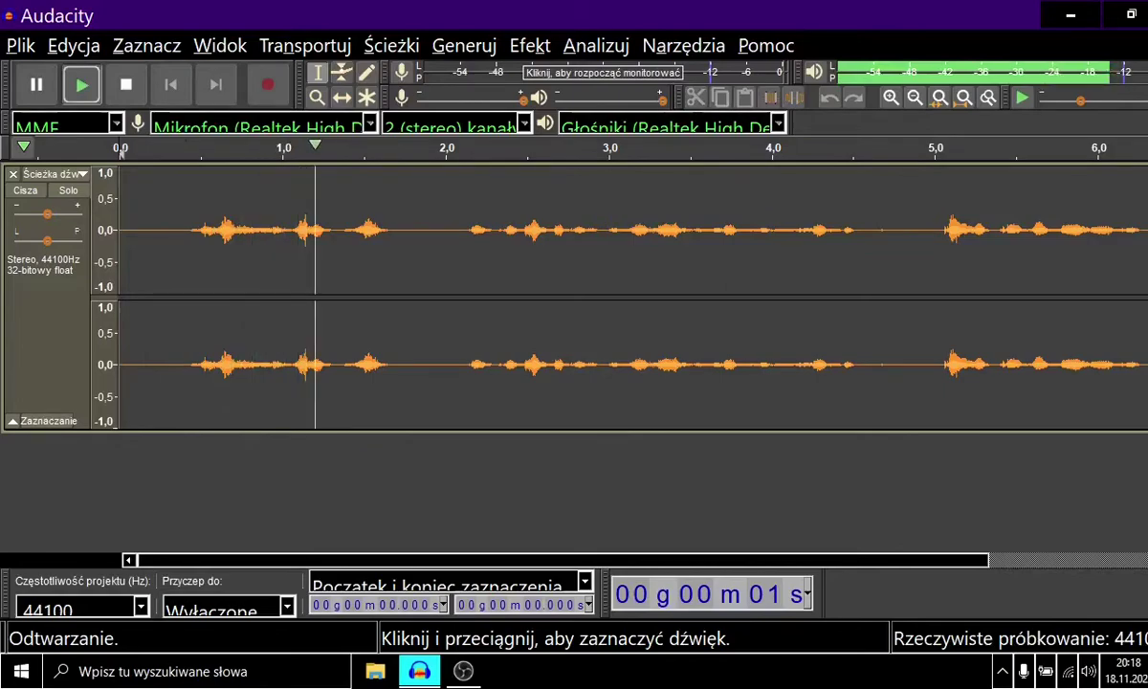
key(p)
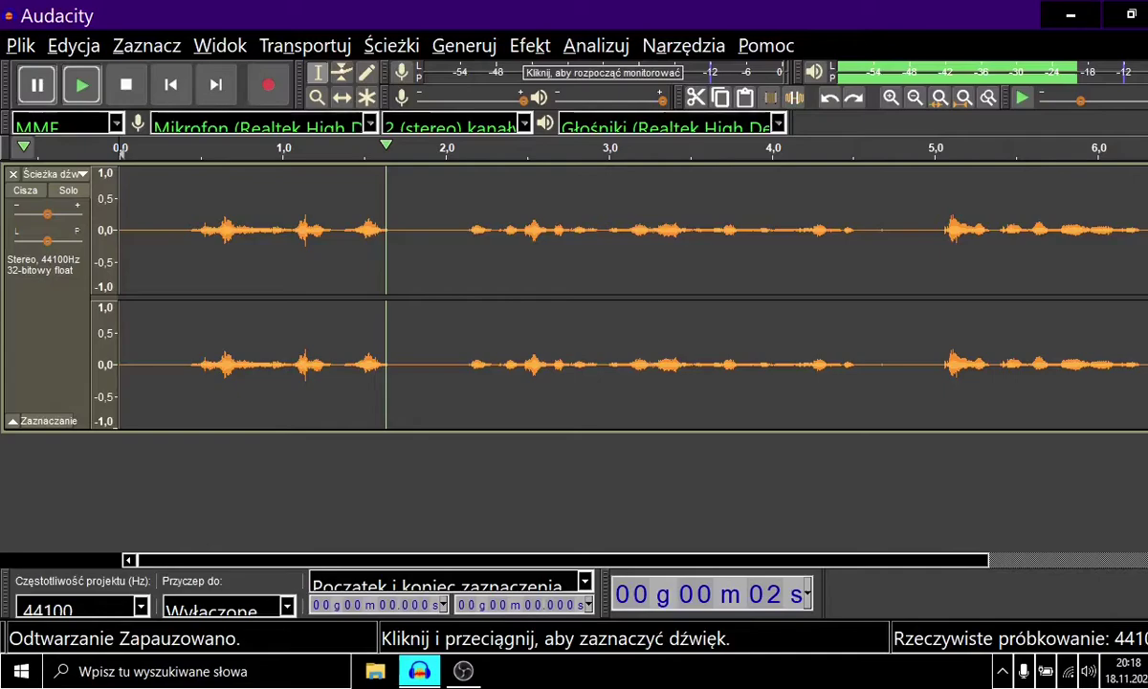
key(bracketleft)
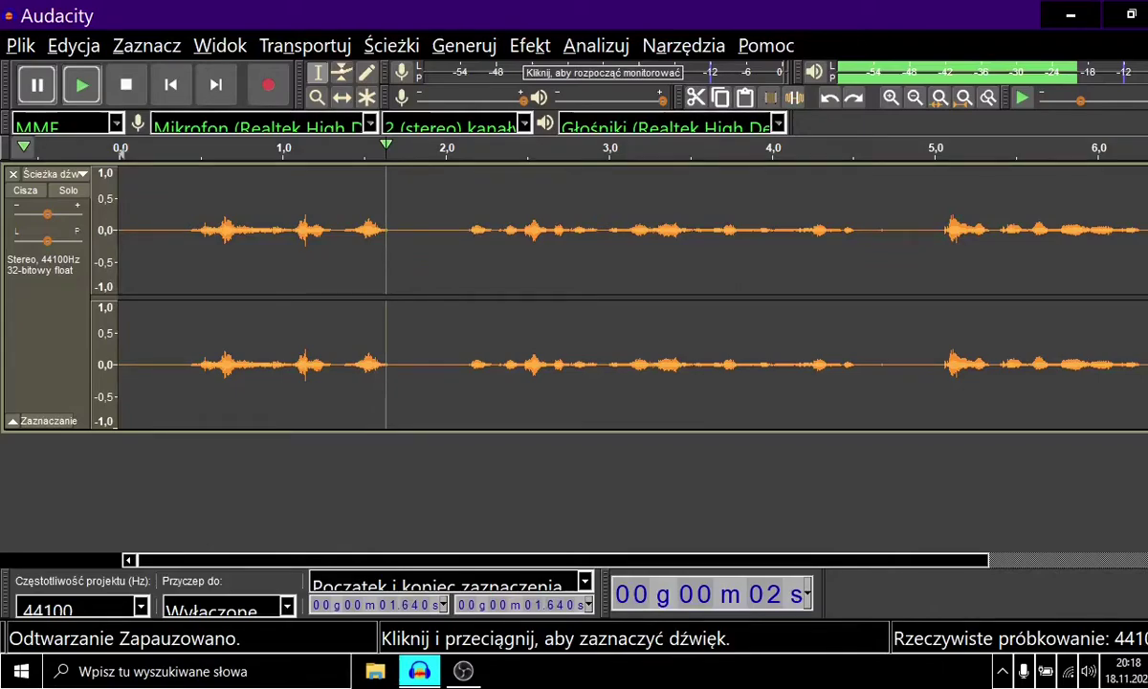
Step: Continue playback to the end of the second phrase and mark the selection end at 4.470 s, then stop playback
key(p)
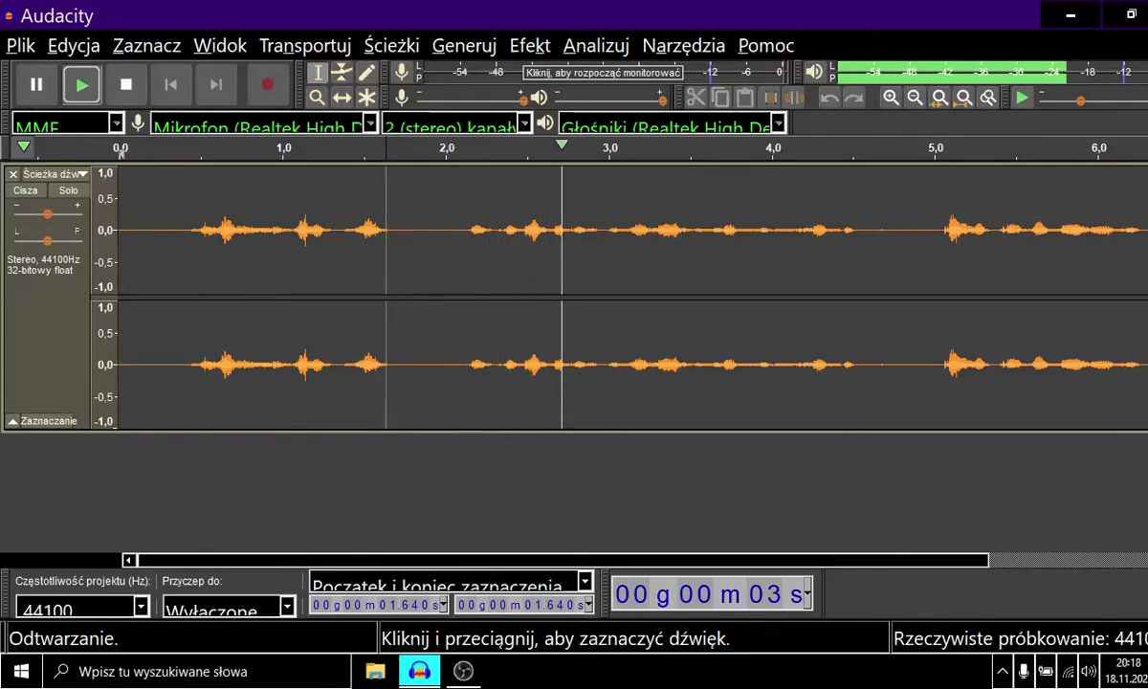
key(p)
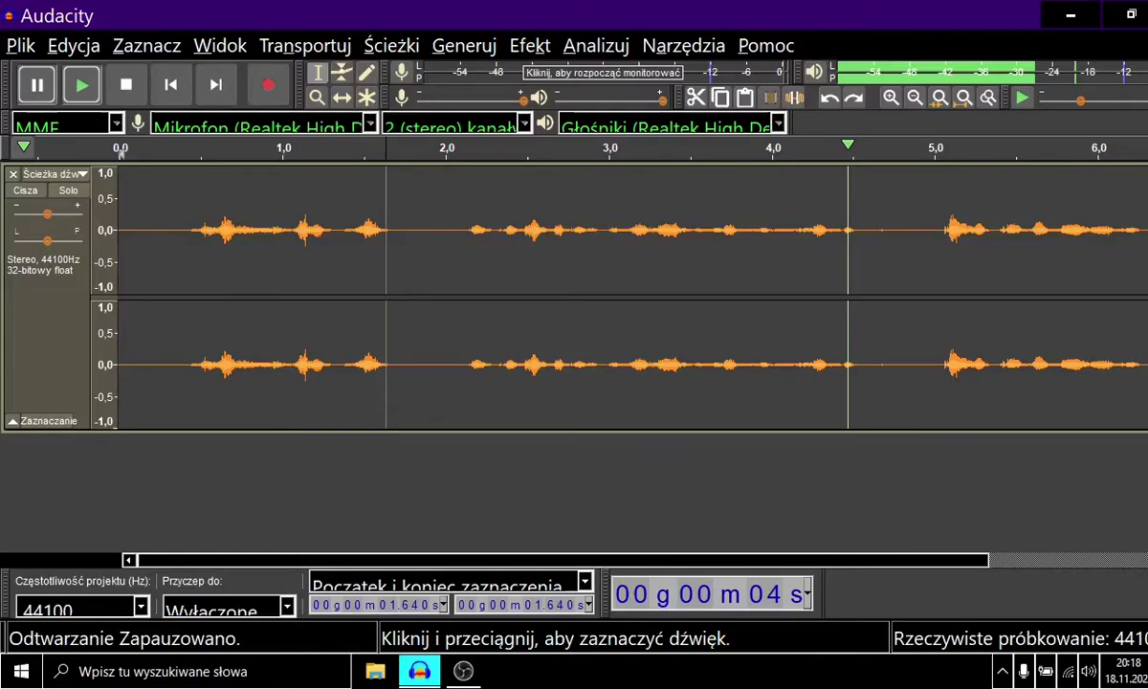
key(])
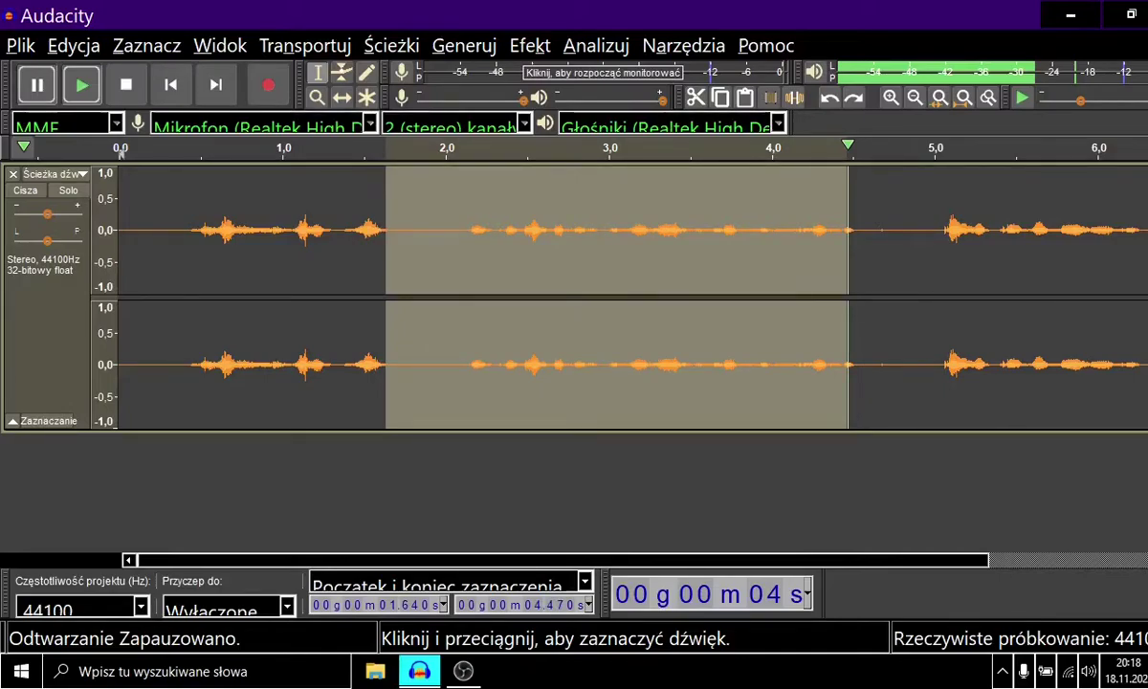
key(space)
key(space)
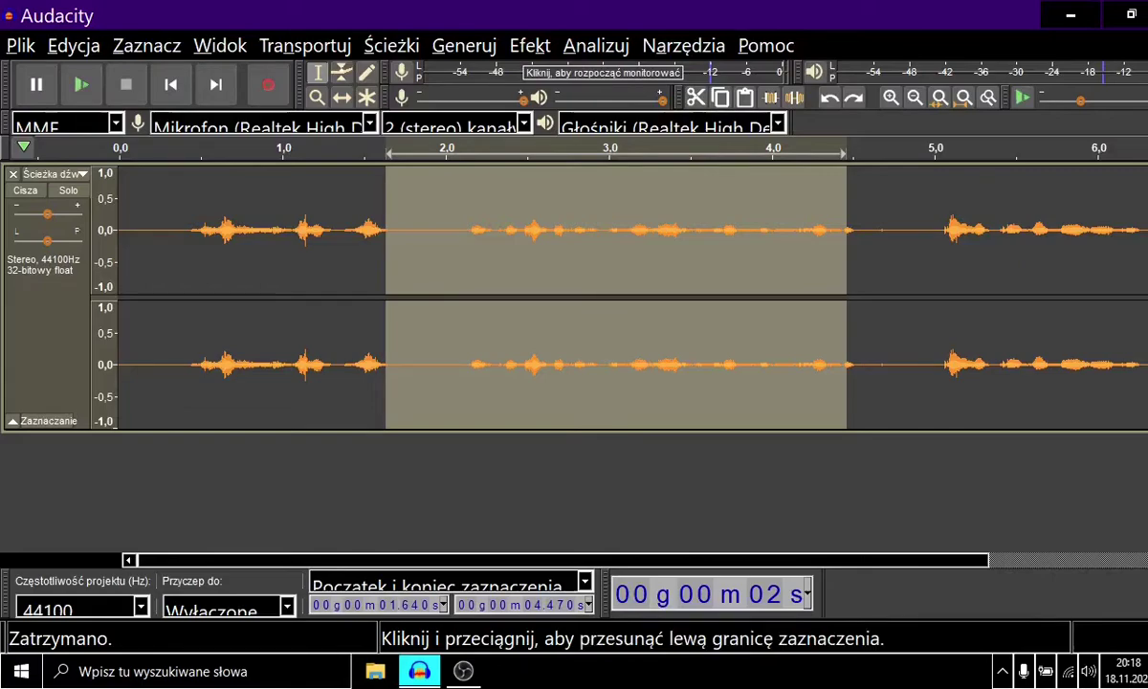
Step: Shrink the selection from both sides so that it runs from 1.715 s to 4.393 s
drag(387, 230, 398, 230)
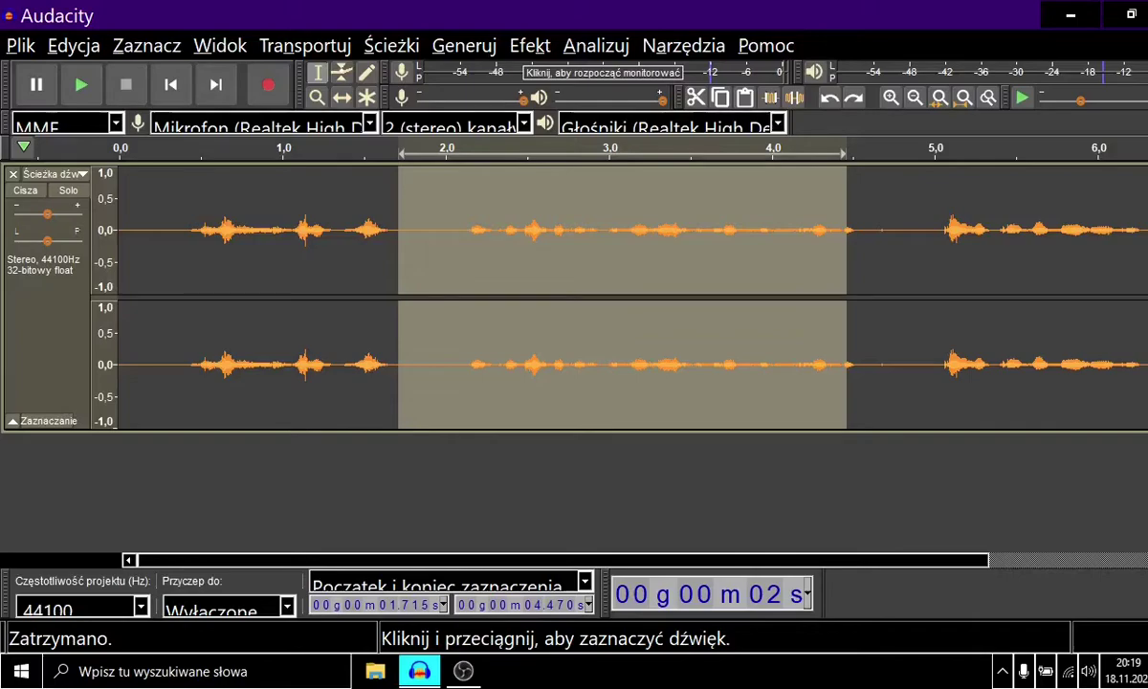
key(ctrl+shift+Left)
key(ctrl+shift+Left)
key(ctrl+shift+Left)
key(ctrl+shift+Left)
key(ctrl+shift+Left)
key(ctrl+shift+Left)
key(ctrl+shift+Left)
key(ctrl+shift+Left)
key(ctrl+shift+Left)
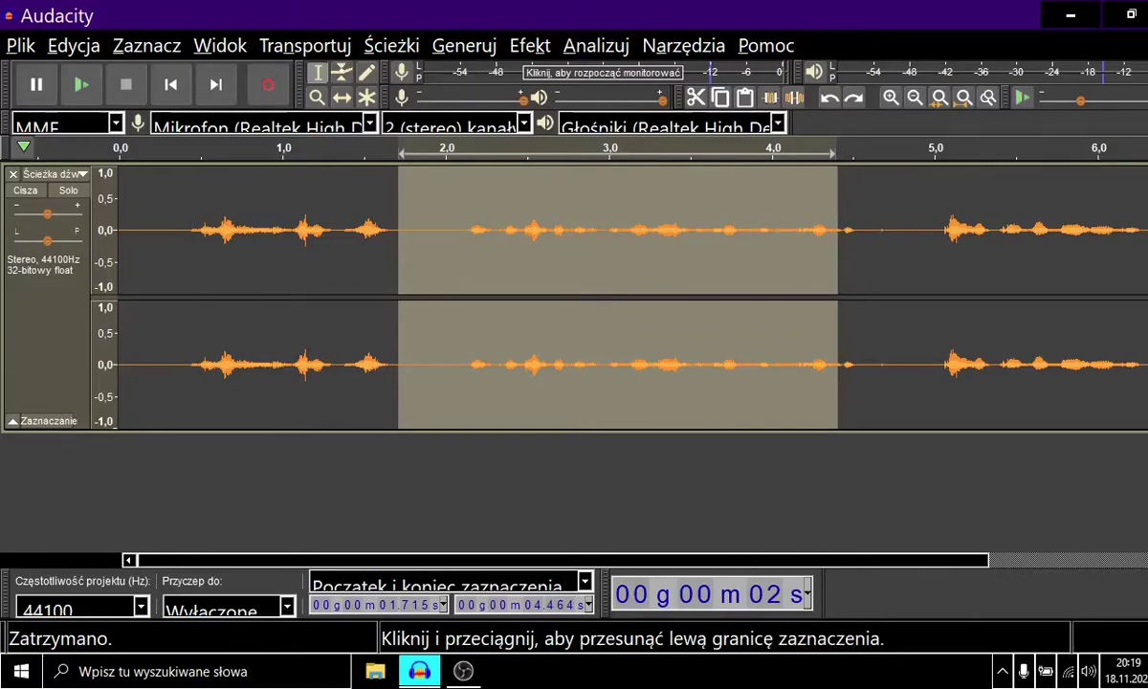
key(ctrl+shift+Left)
key(ctrl+shift+Left)
key(ctrl+shift+Left)
key(ctrl+shift+Left)
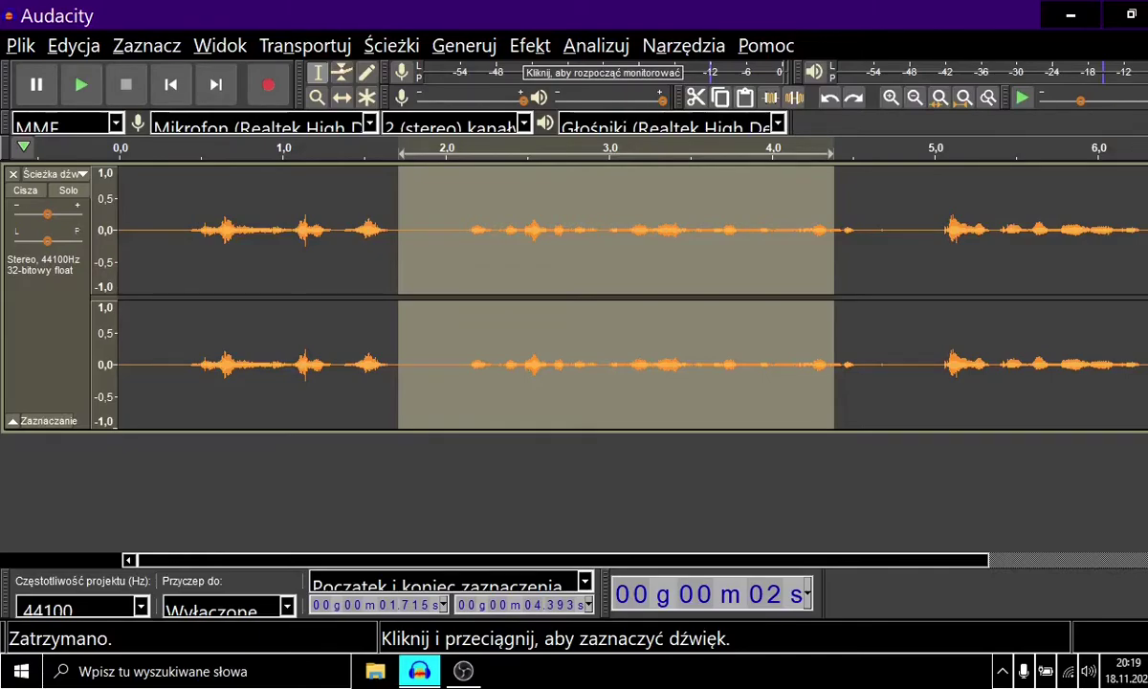
Step: Extend the selection's start back to 1.660 s, just after the first phrase
key(shift)
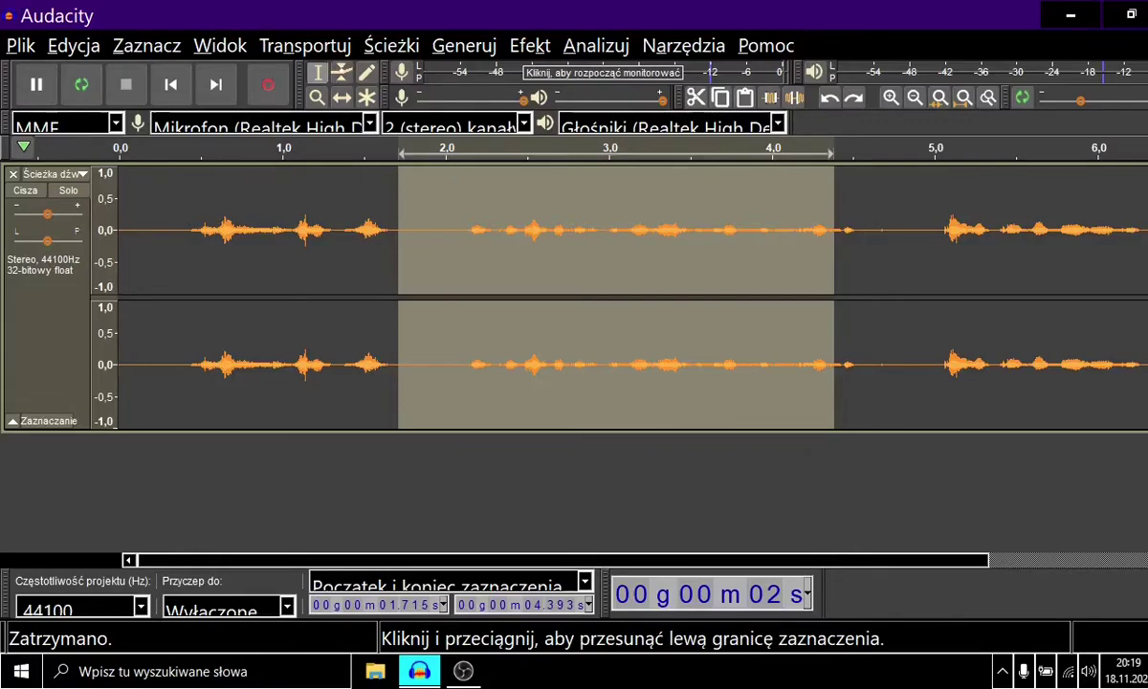
key(shift+Left)
key(shift+Left)
key(shift+Left)
key(shift+Left)
key(shift+Left)
key(shift+Left)
key(shift+Left)
key(shift+Left)
key(shift+Left)
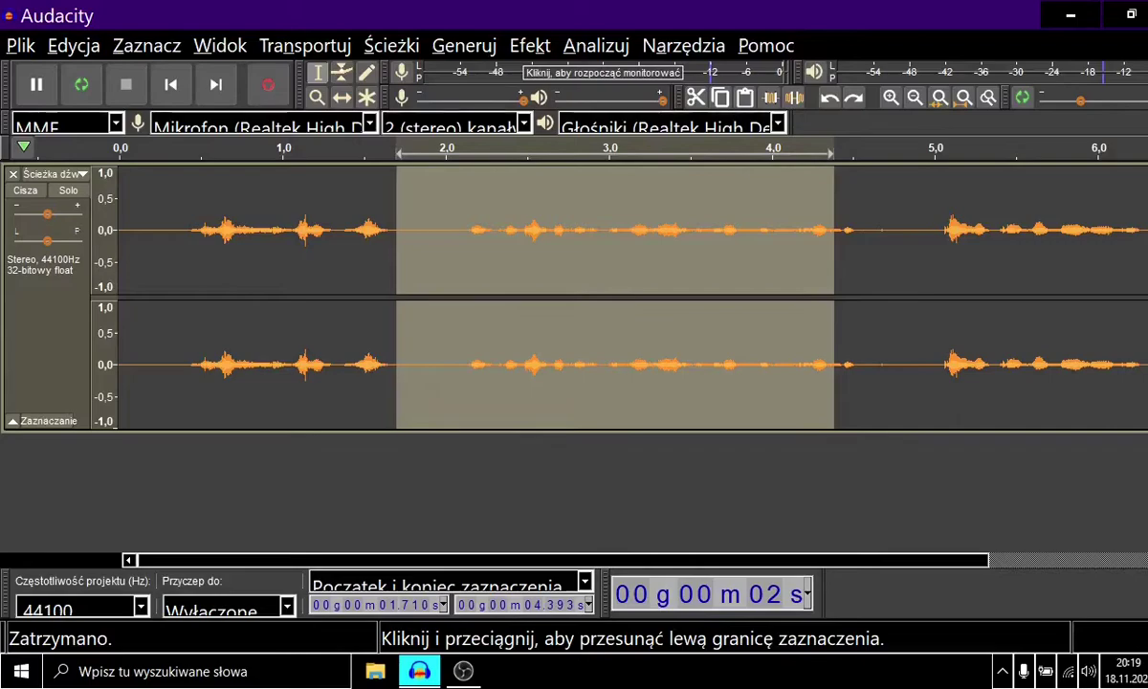
key(shift+Left)
key(shift+Left)
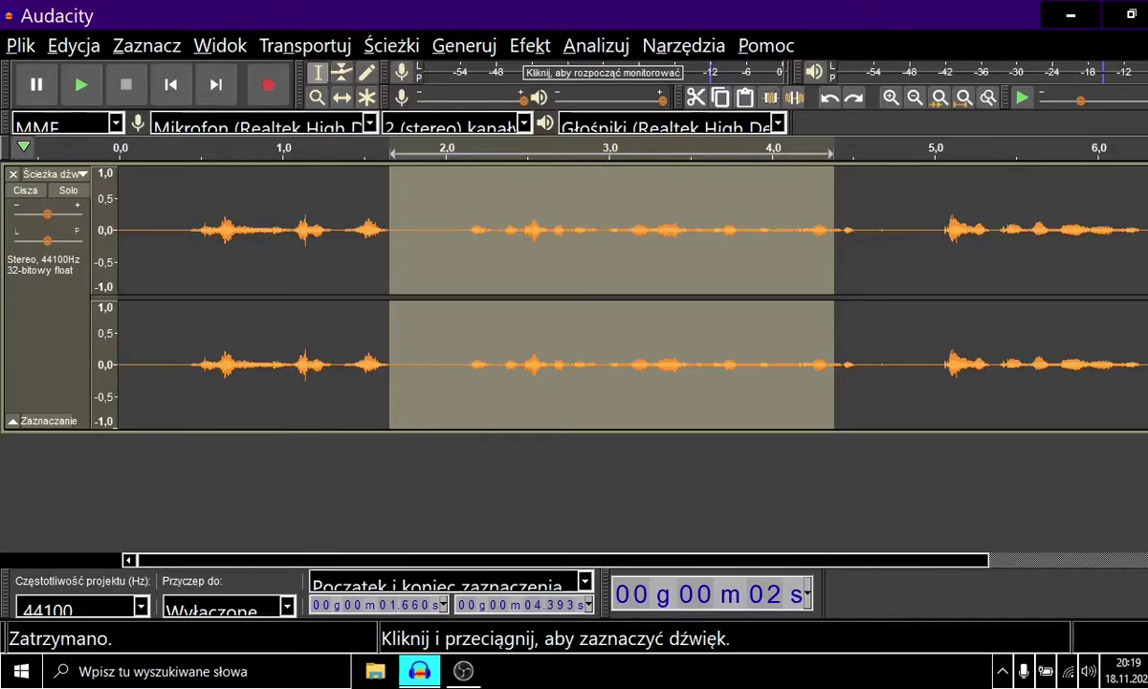
Step: Extend the selection's end forward to 4.492 s, past the last sound of the second phrase
key(shift+Right)
key(shift+Right)
key(shift+Right)
key(shift+Right)
key(shift+Right)
key(shift+Right)
key(shift+Right)
key(shift+Right)
key(shift+Right)
key(shift+Right)
key(shift+Right)
key(shift+Right)
key(shift+Right)
key(shift+Right)
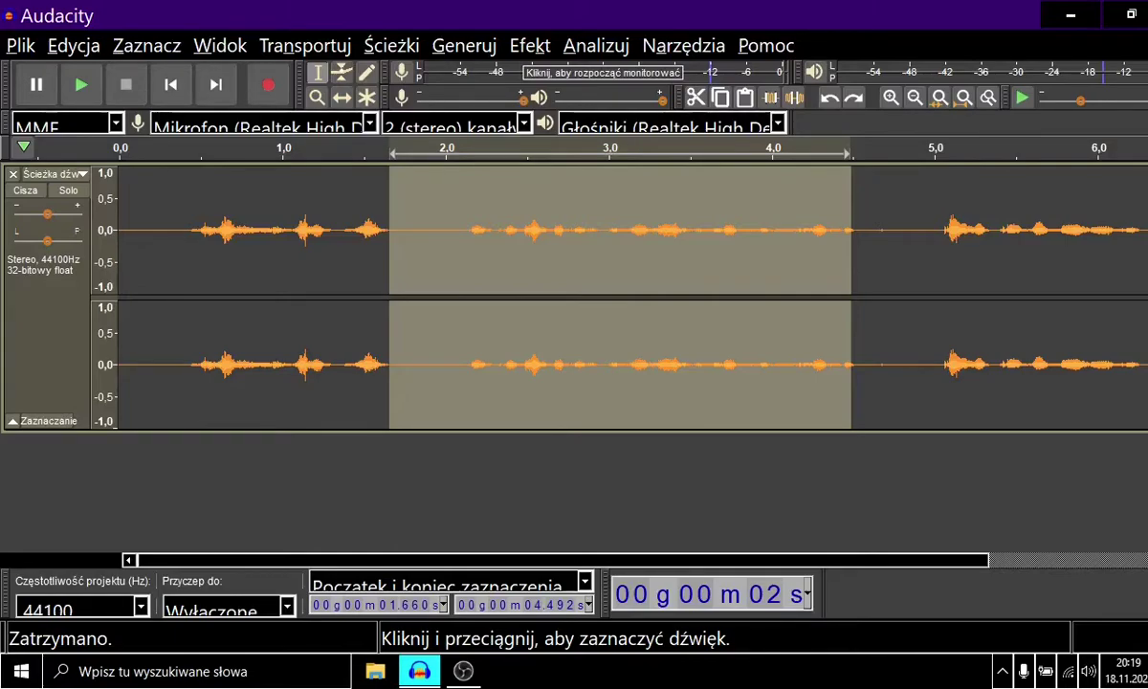
Step: Preview the audio just before the selection's start and listen to the selected passage to check its boundaries
key(shift)
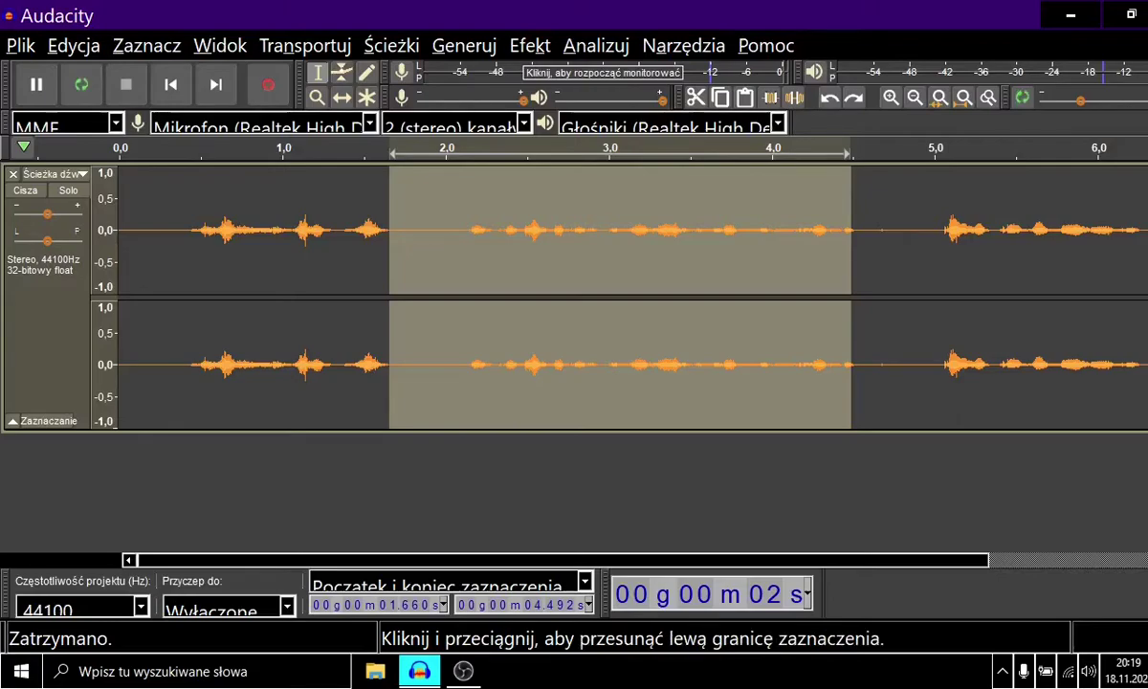
key(shift+F5)
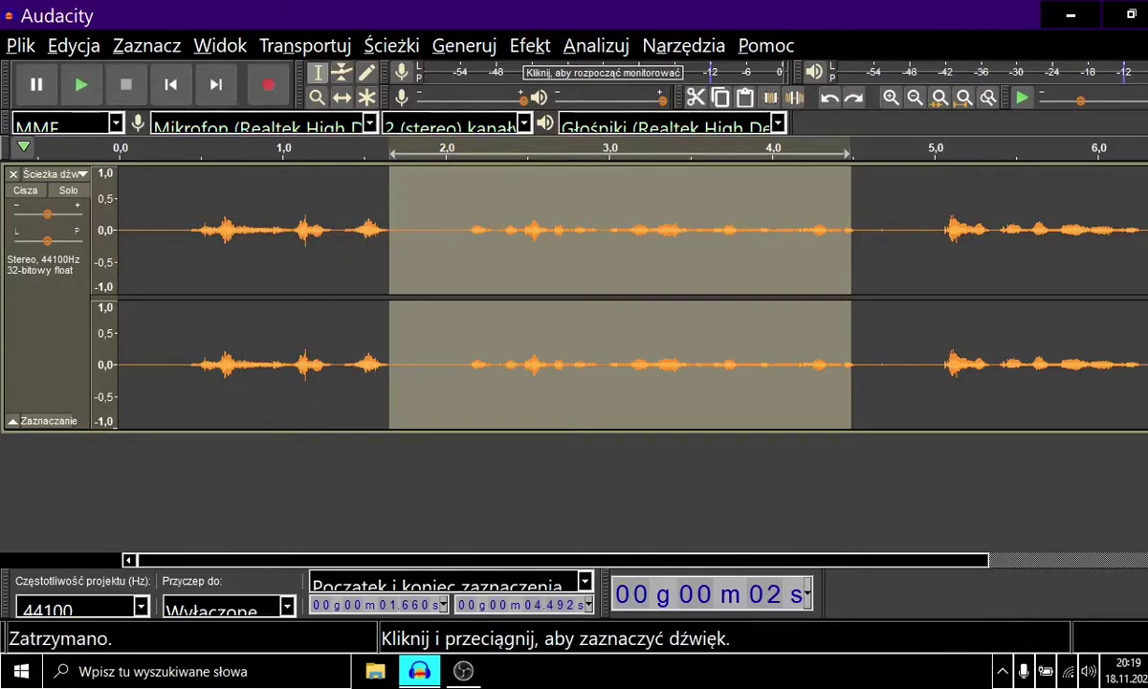
key(shift)
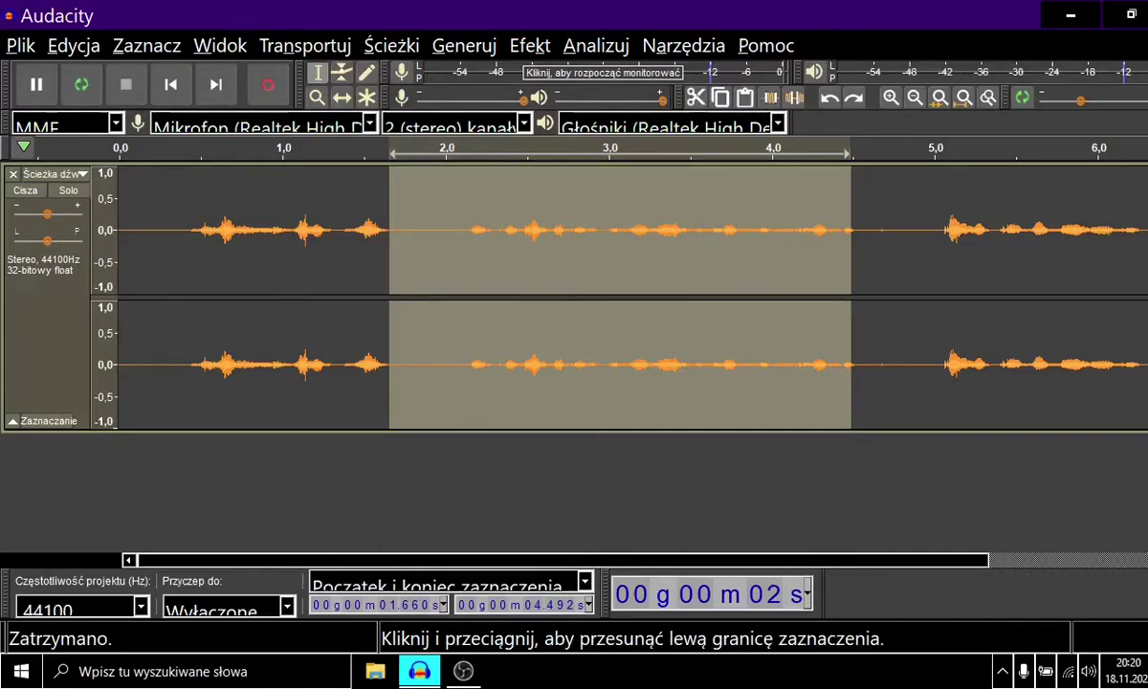
key(space)
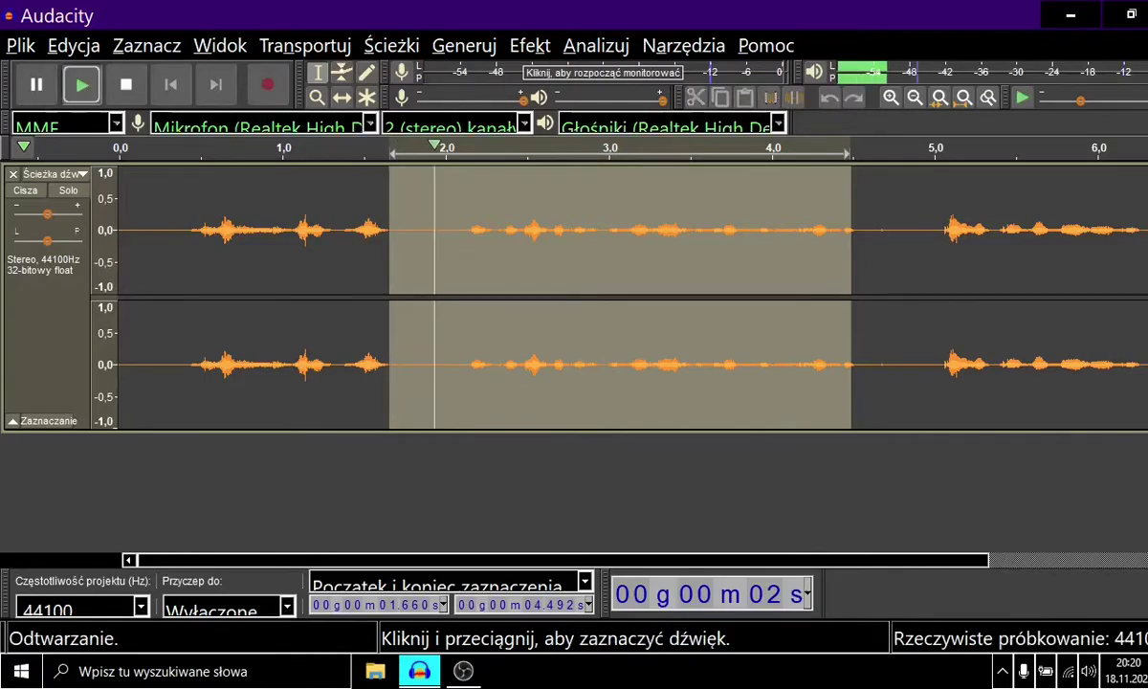
key(space)
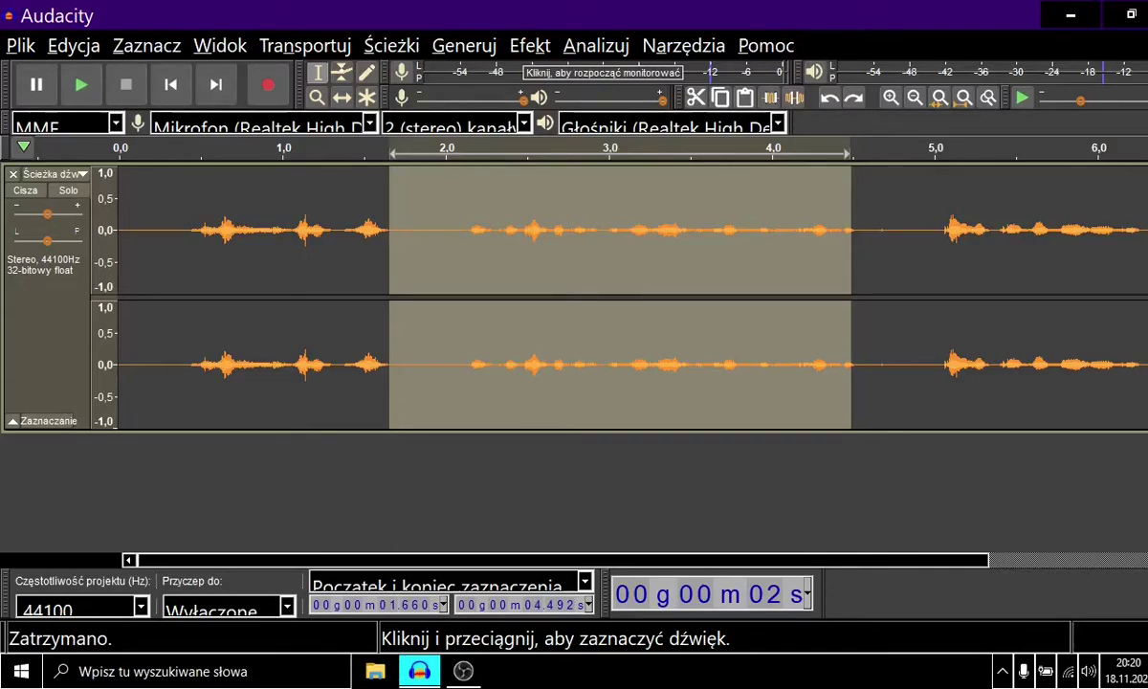
key(shift)
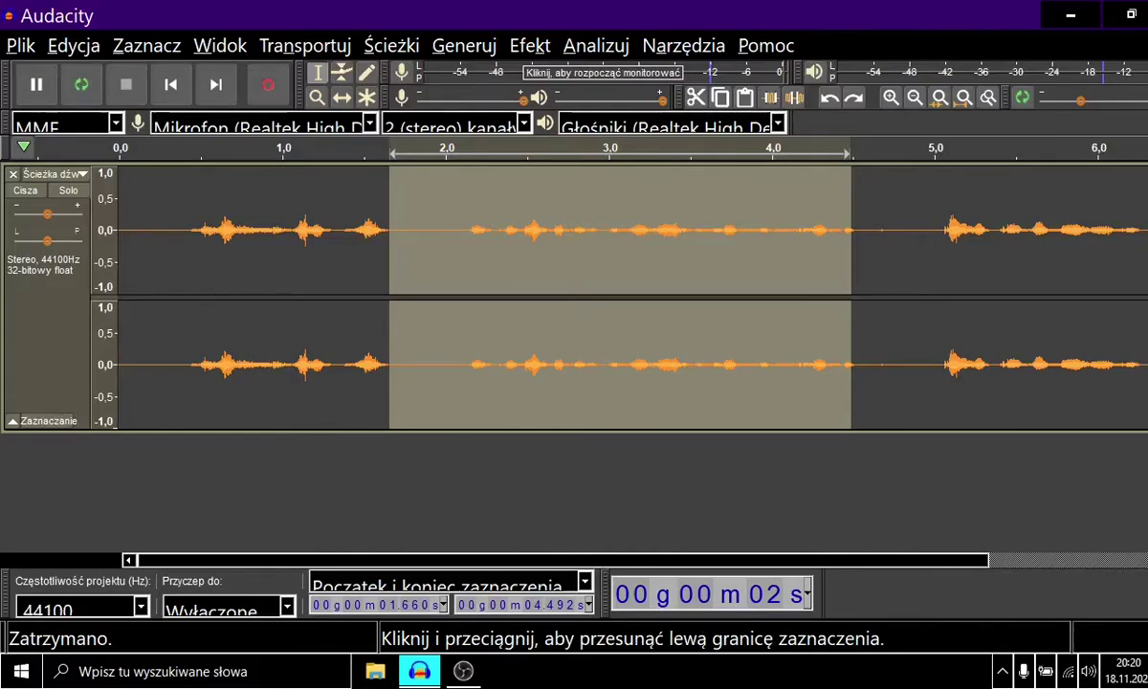
key(space)
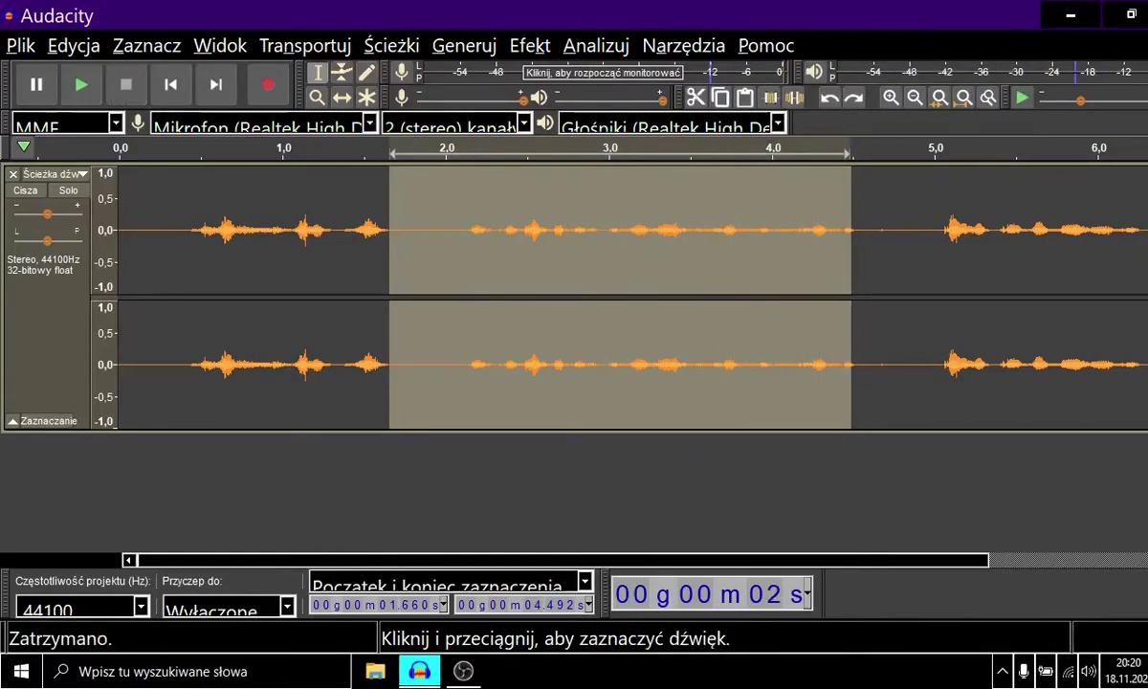
Step: Preview the audio just after the selection's end and extend the end to 4.558 s
key(shift)
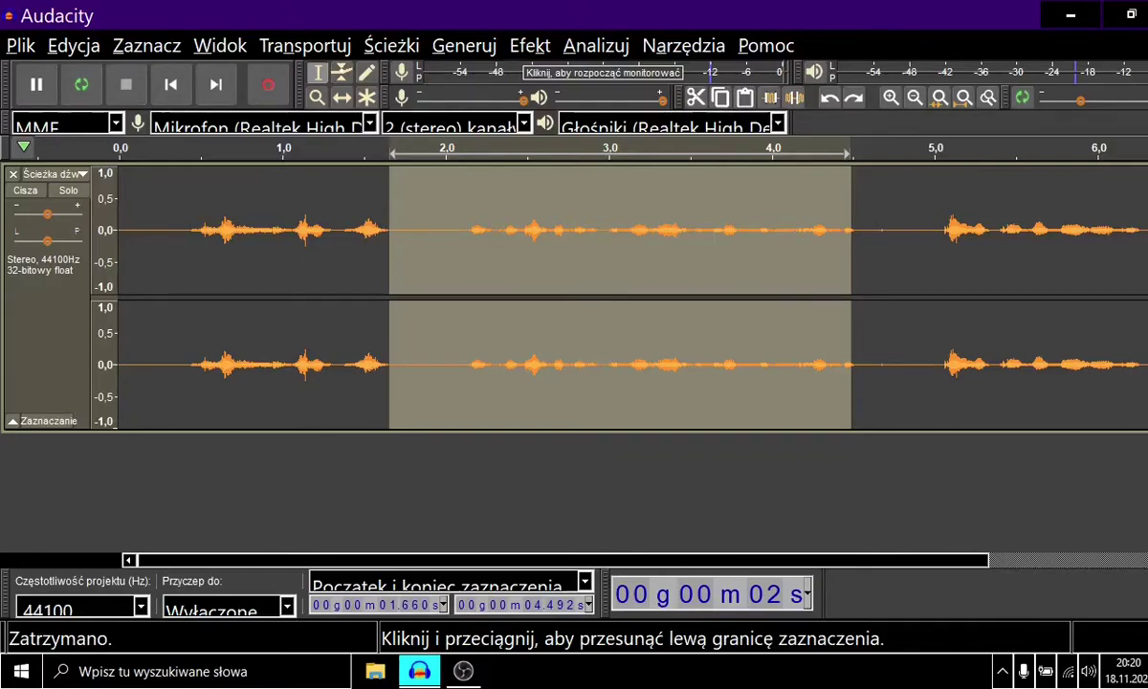
key(shift+F8)
key(shift+Right)
key(shift+Right)
key(shift+Right)
key(shift+Right)
key(shift+Right)
key(shift+Right)
key(shift+Right)
key(shift+Right)
key(shift+Right)
key(shift+Right)
key(shift+Right)
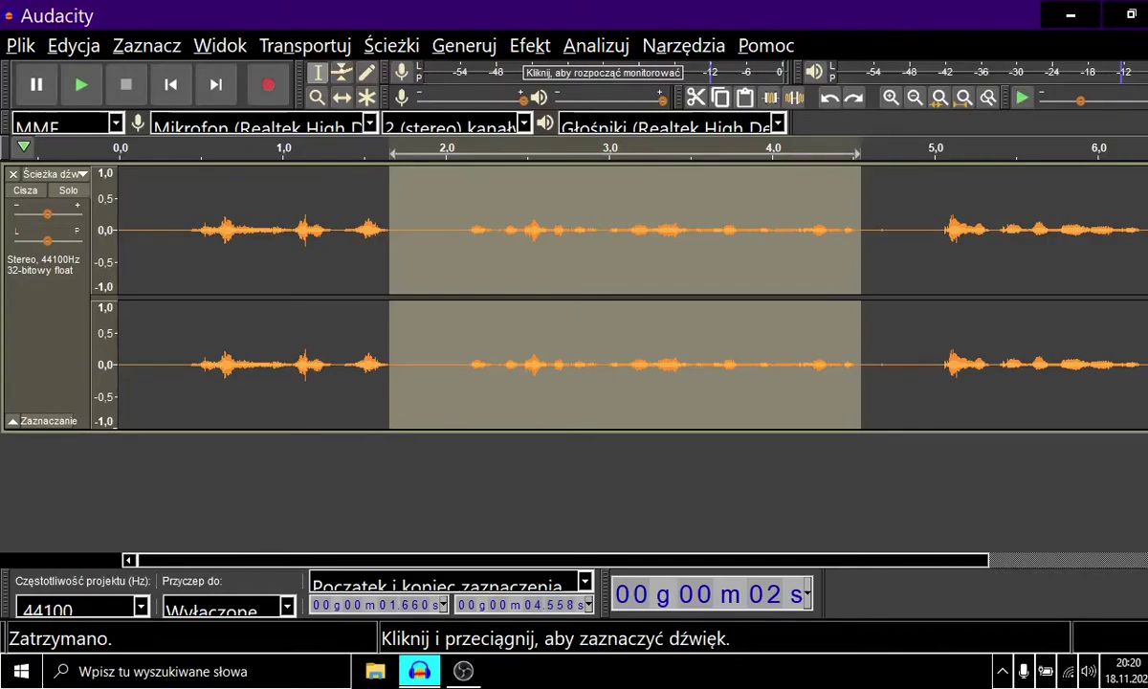
Step: Extend the selection's end to 4.585 s and preview the audio just after it
key(shift)
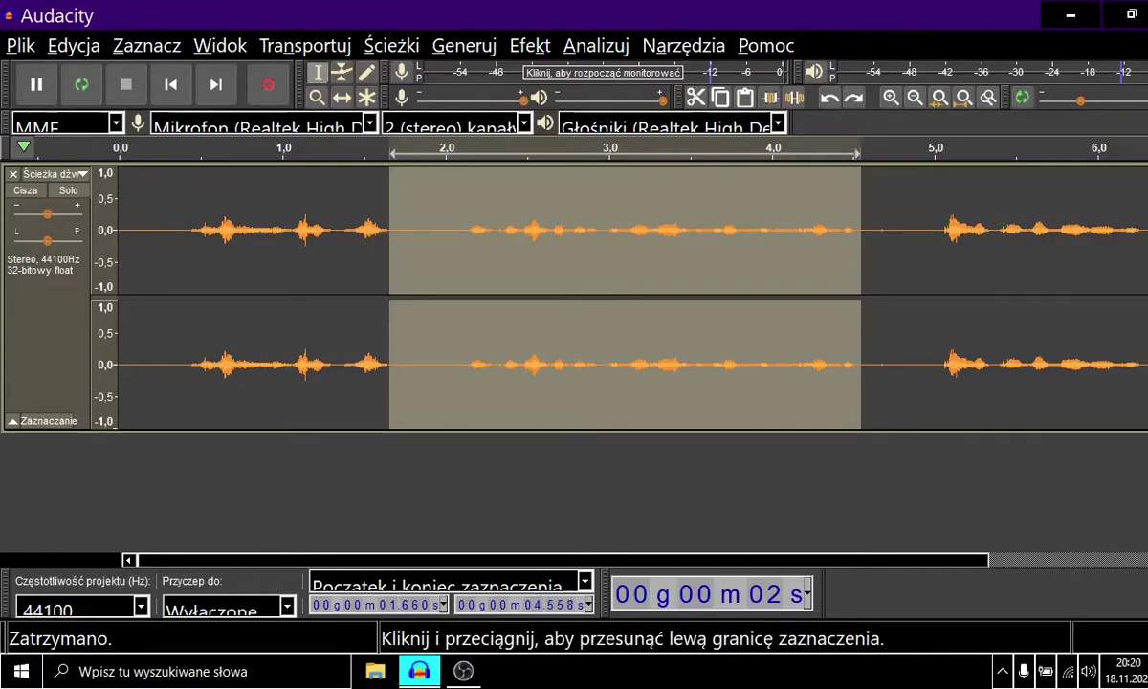
key(shift+F8)
key(shift+Right)
key(shift+Right)
key(shift+Right)
key(shift+Right)
key(shift+Right)
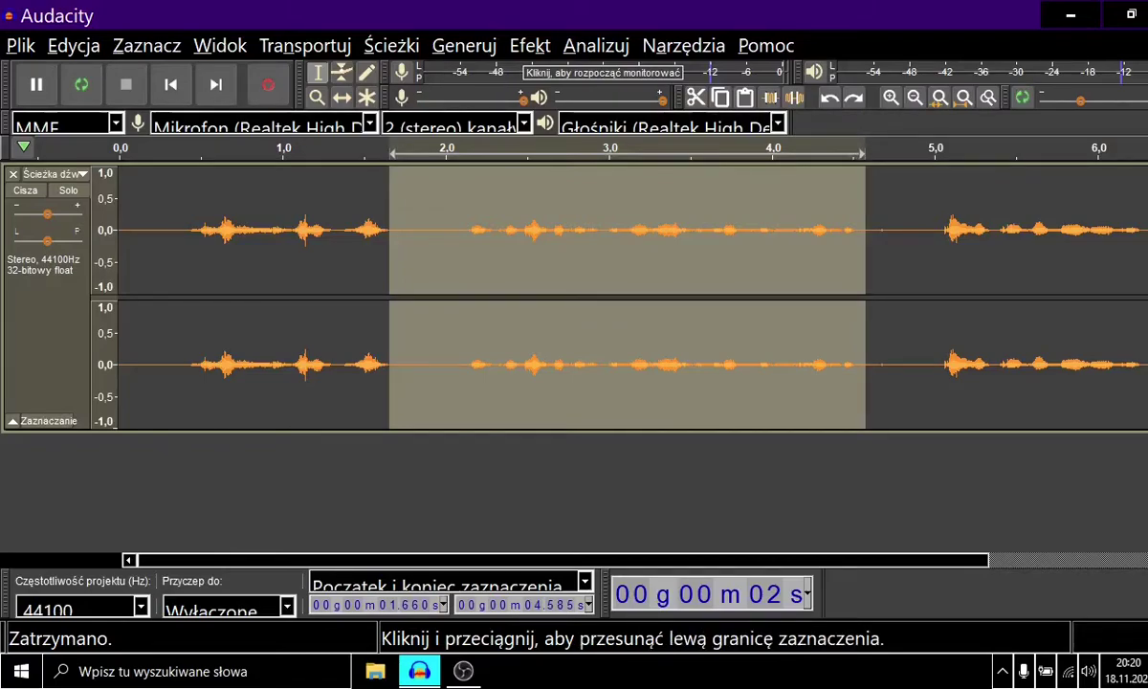
key(shift+F8)
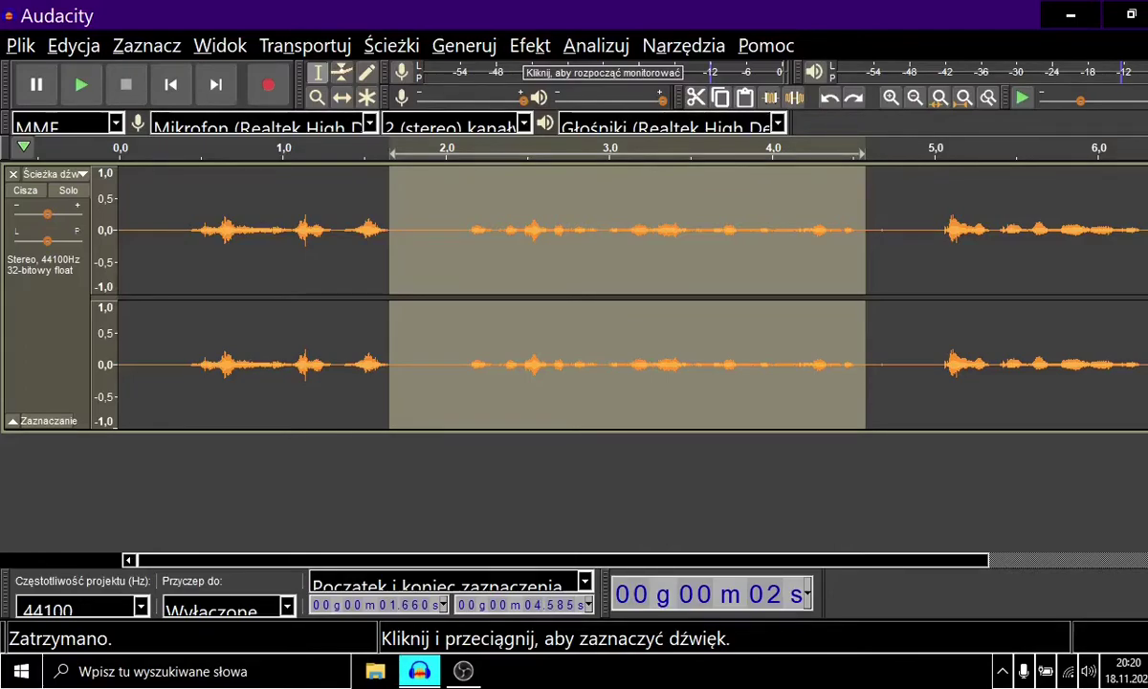
key(space)
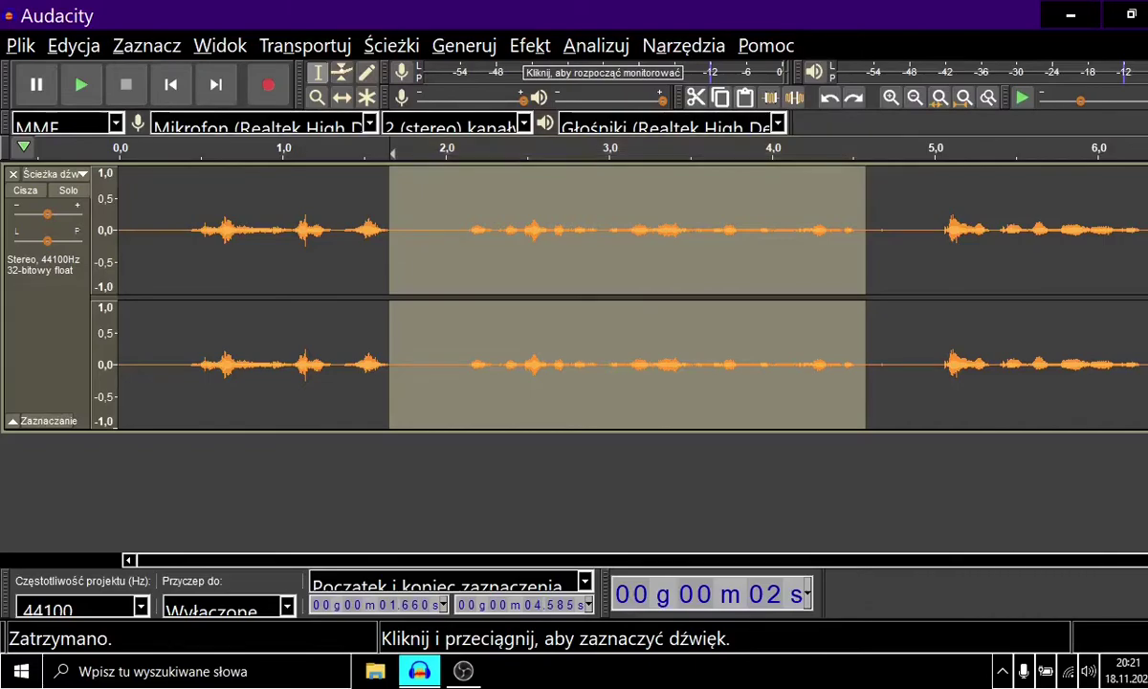
Step: Delete the selected second phrase and play the shortened track from the beginning
key(Delete)
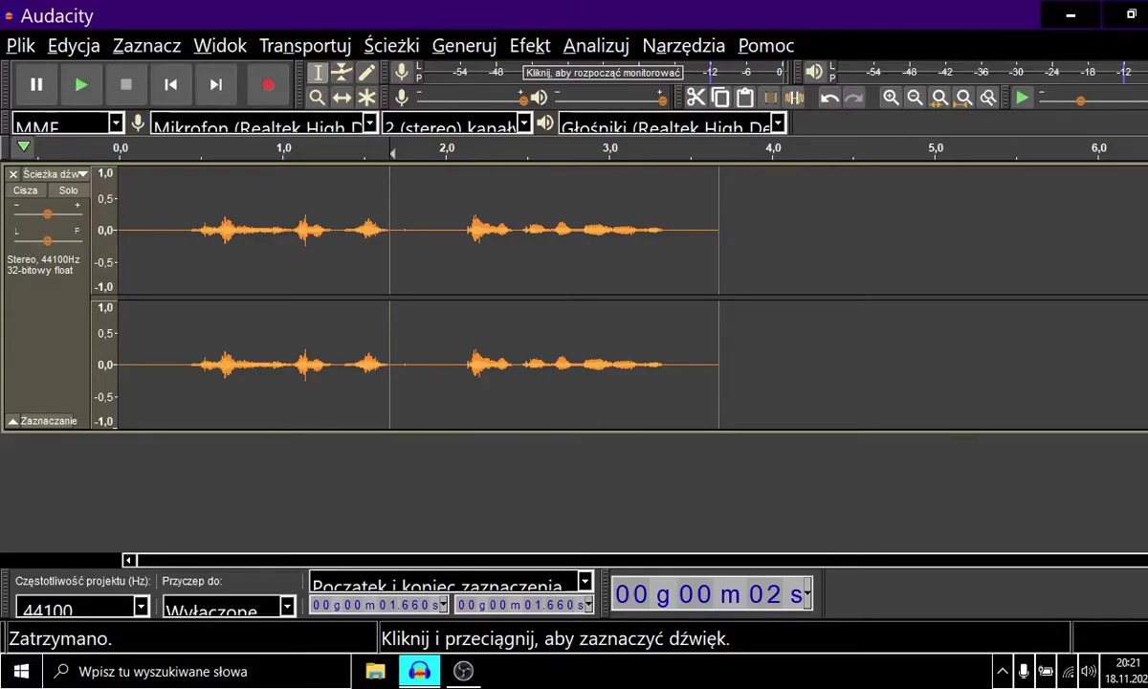
key(Home)
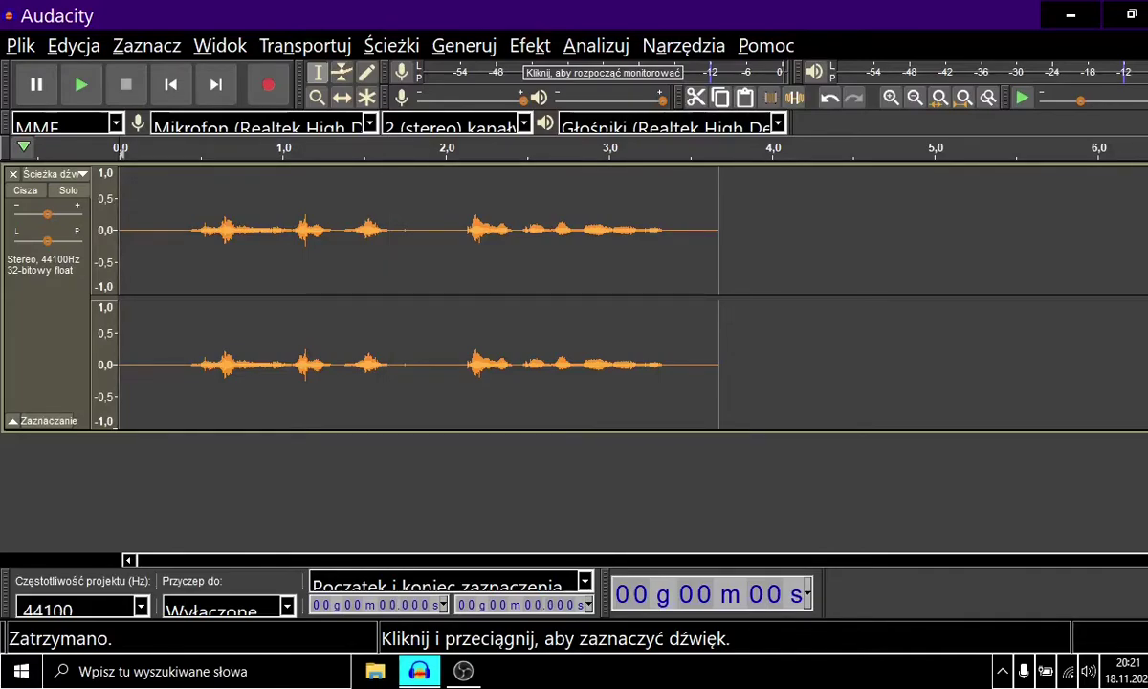
key(space)
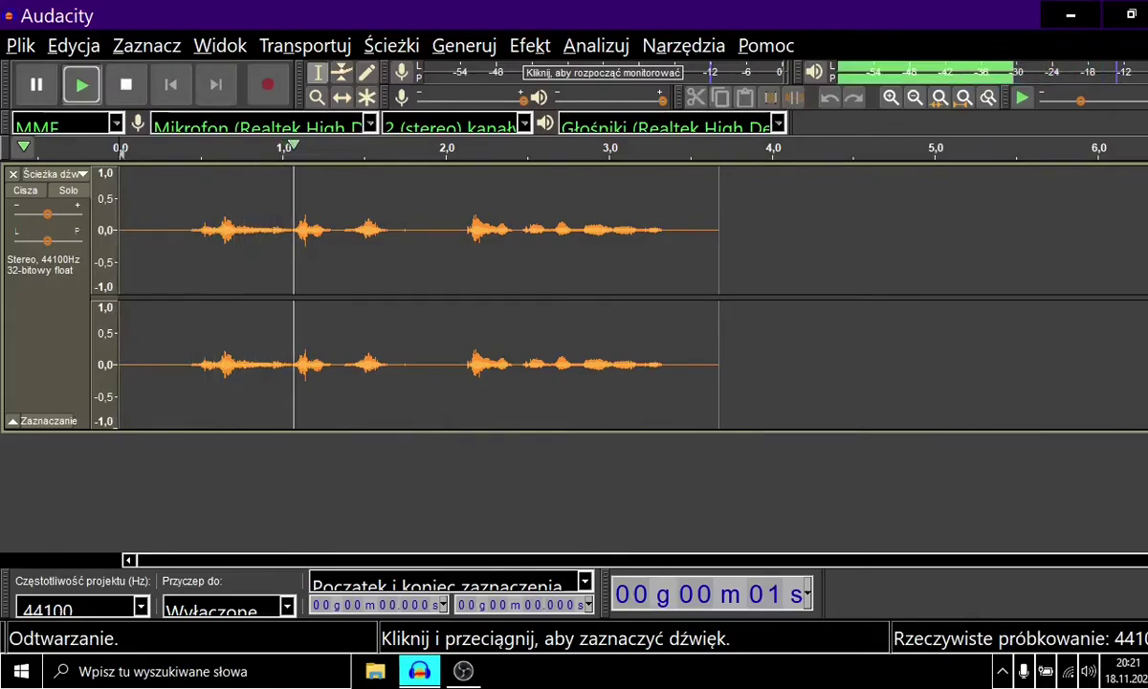